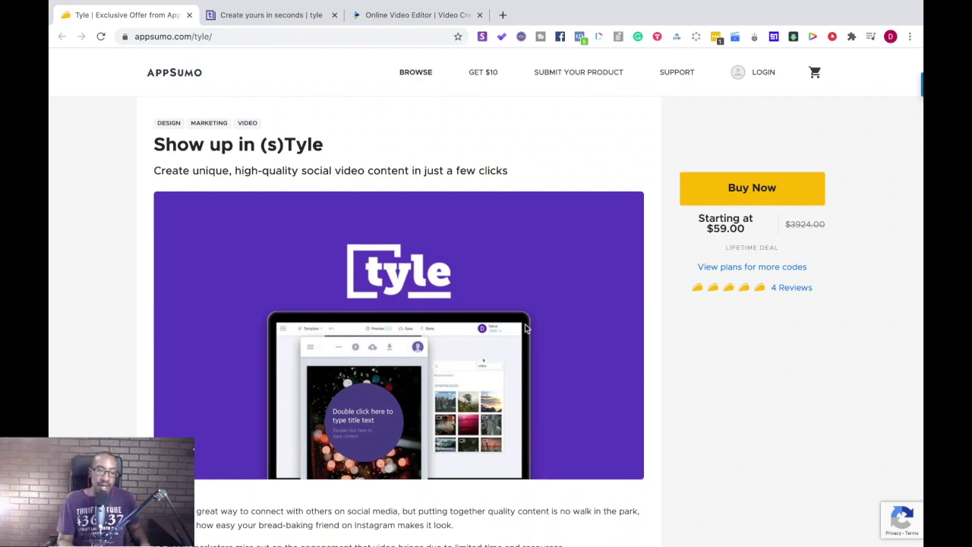
Switch to the 'Create yours in seconds | tyle' tab showing Tyle's homepage.
left_click(278, 17)
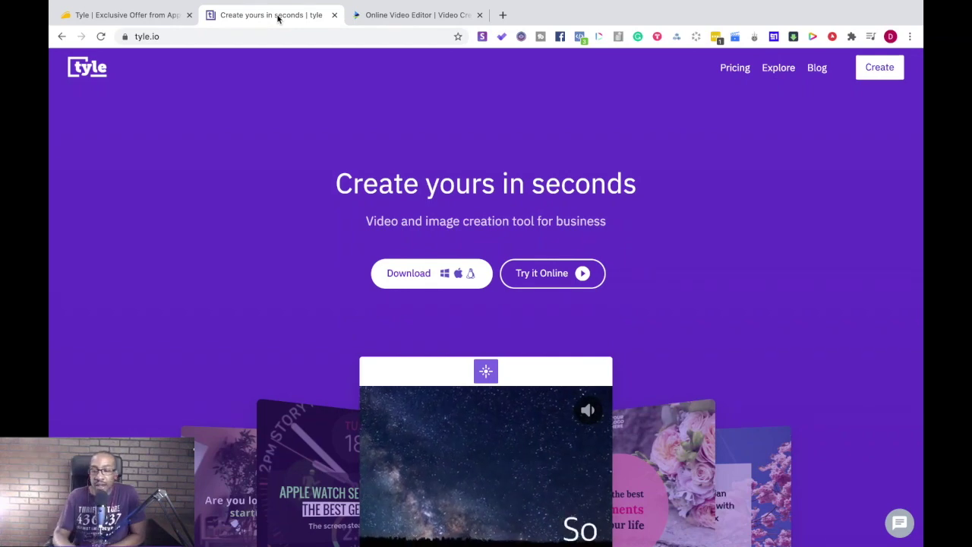
Create a new untitled project, opening the editor on the 900 x 900 cat-photo slide.
left_click(873, 72)
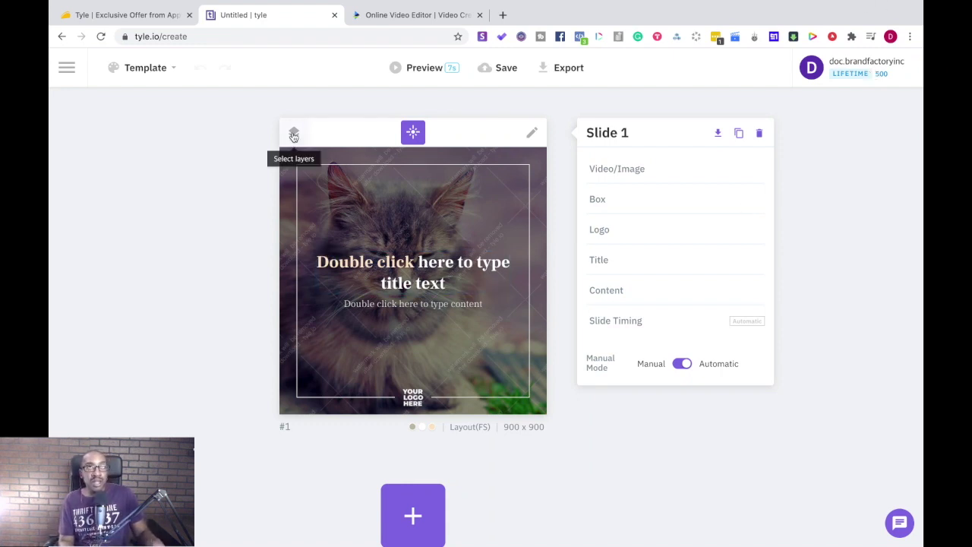
left_click(294, 136)
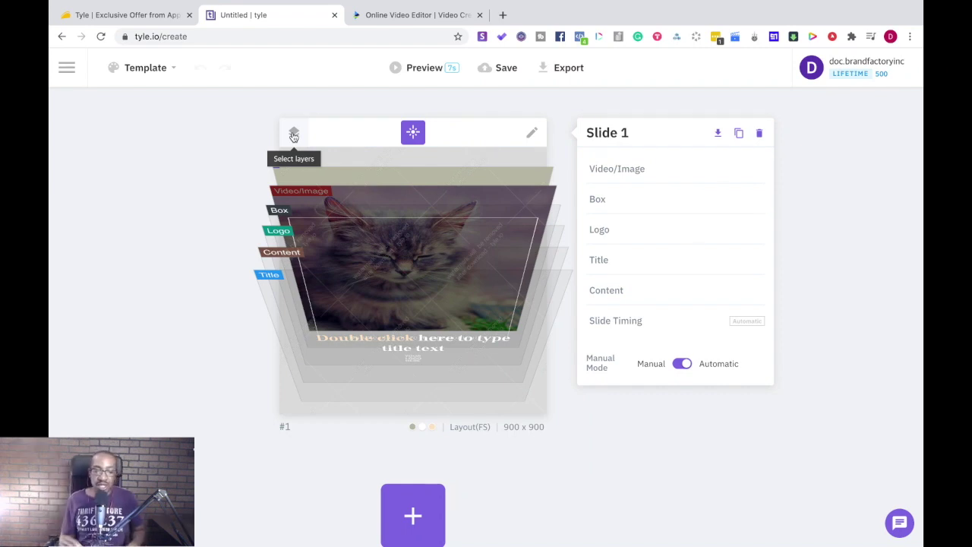
left_click(294, 135)
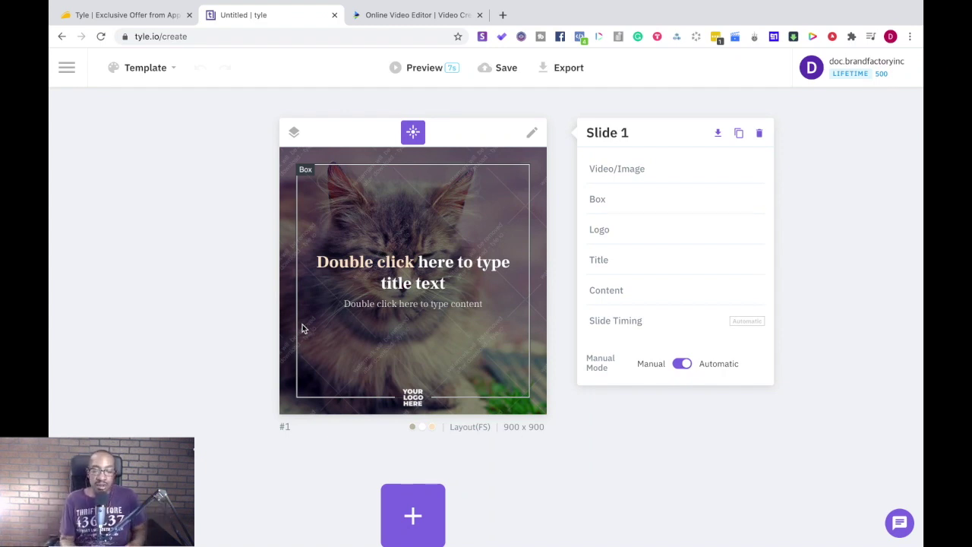
left_click(294, 133)
left_click(295, 134)
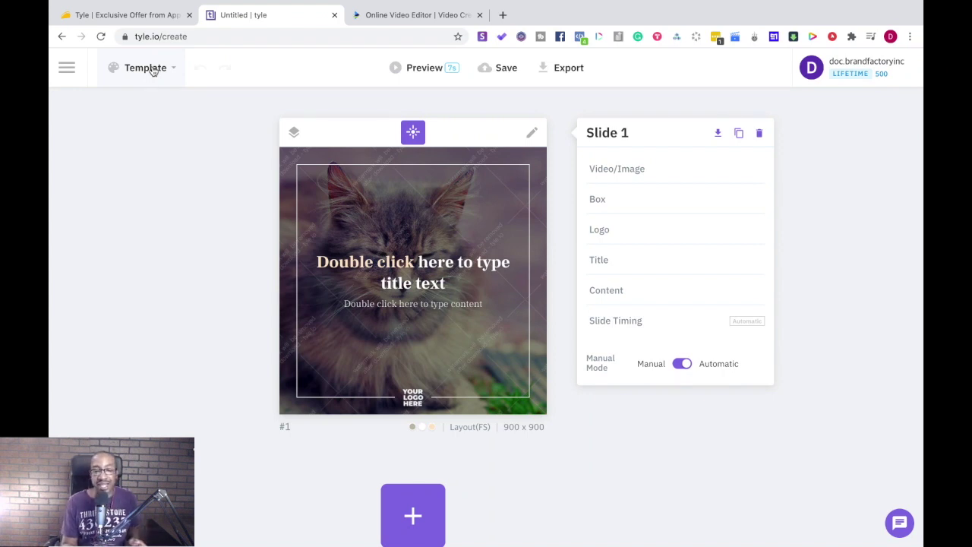
Browse the Mood themes, then start from the Message tab's Explainer Video for Youtube template.
left_click(152, 70)
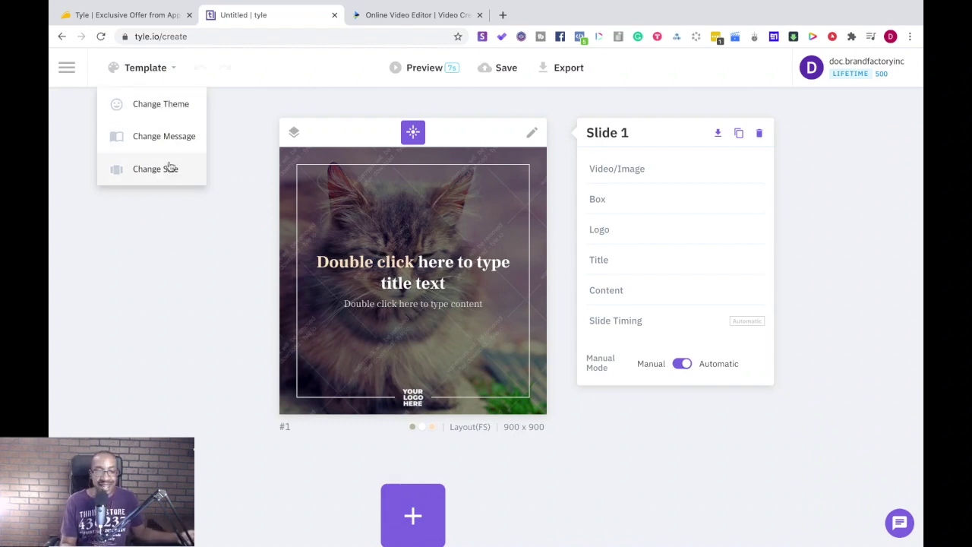
left_click(174, 106)
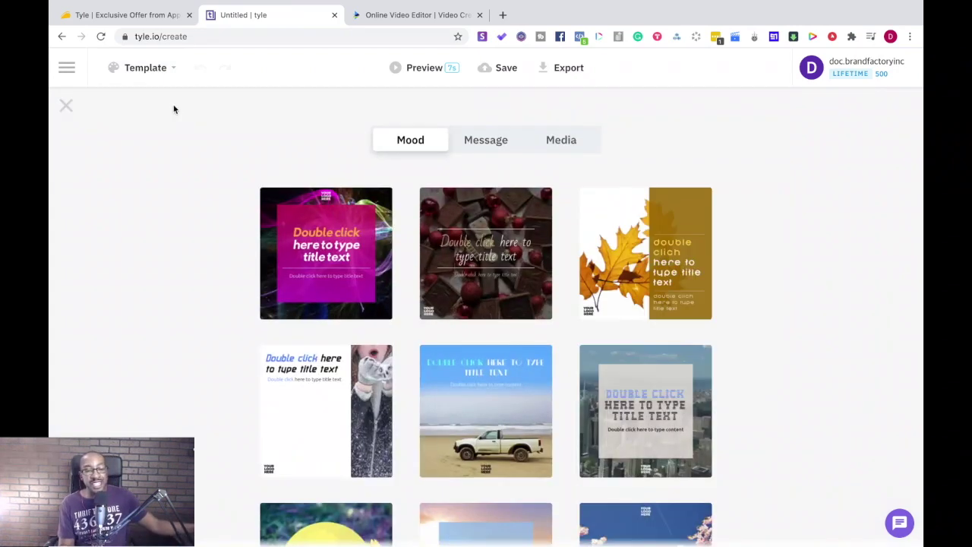
left_click(160, 69)
left_click(220, 320)
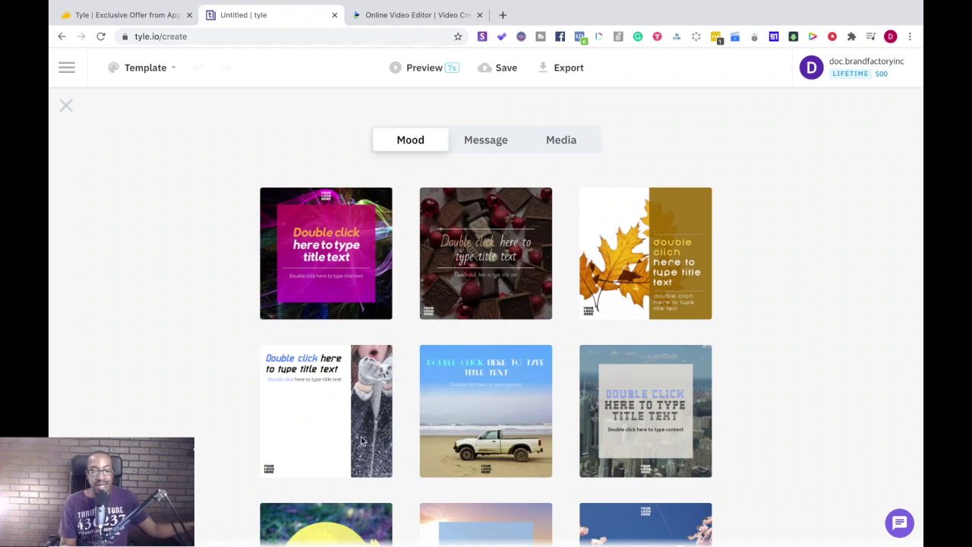
scroll(357, 431, "down", 2)
scroll(357, 430, "down", 10)
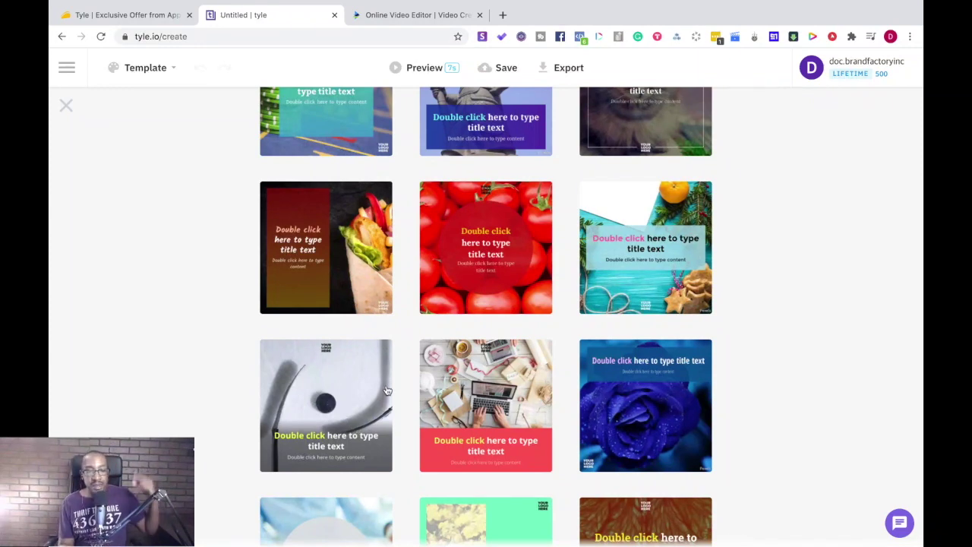
scroll(364, 410, "up", 10)
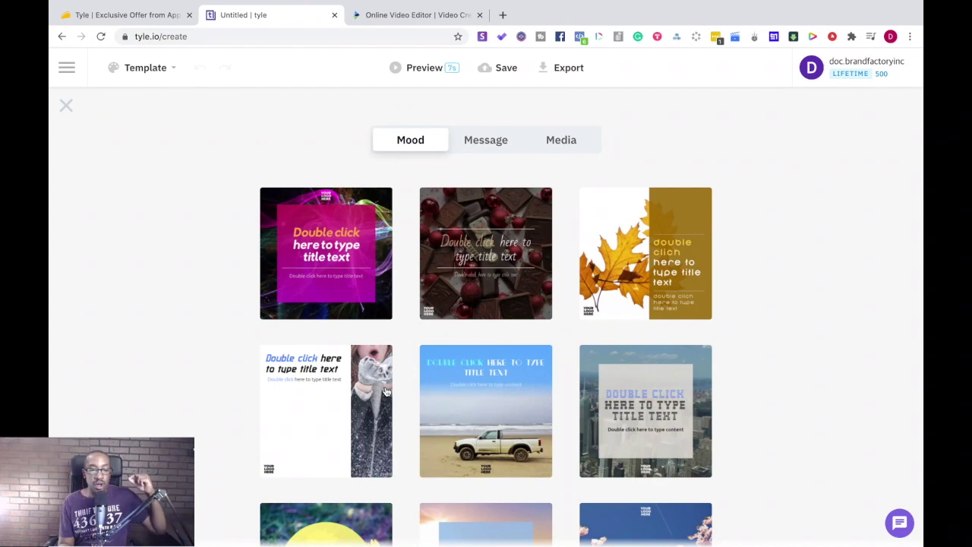
left_click(492, 144)
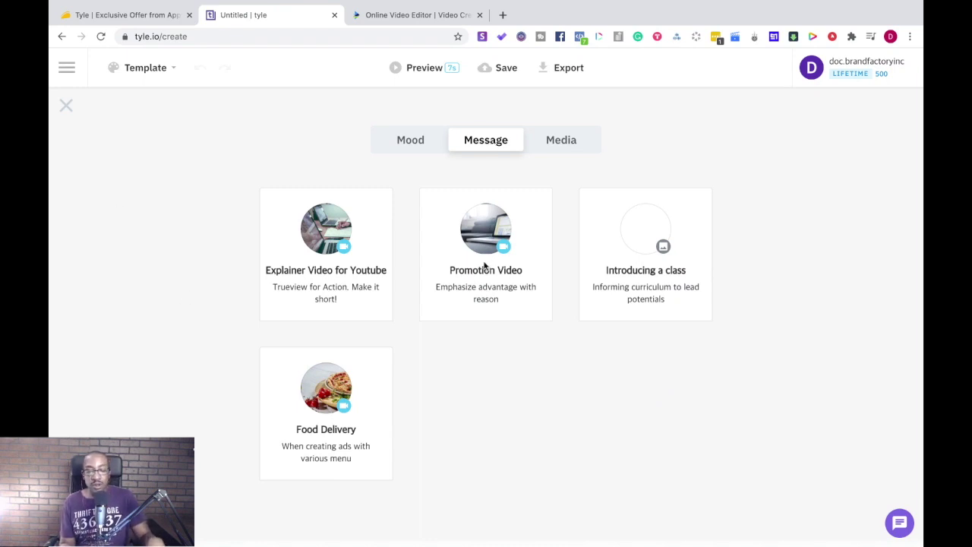
mouse_move(340, 248)
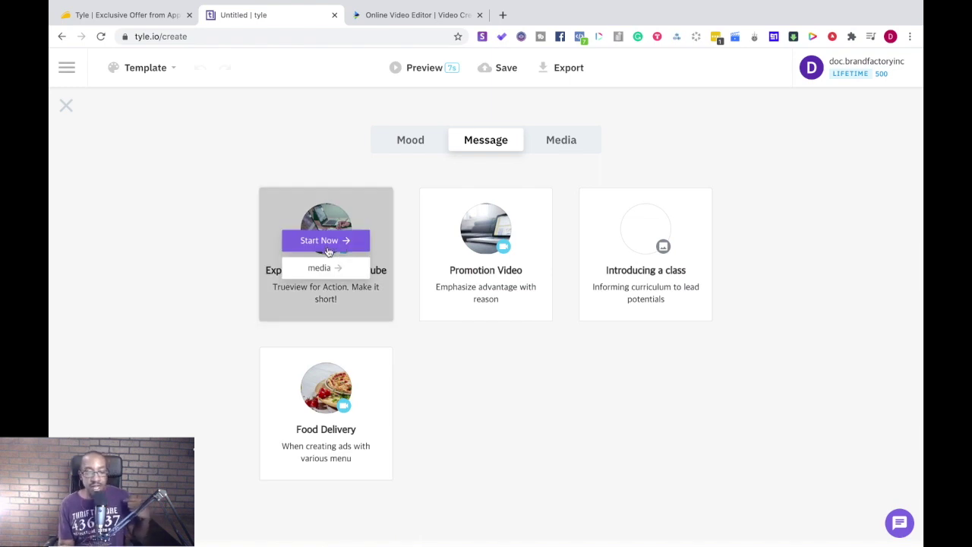
left_click(328, 243)
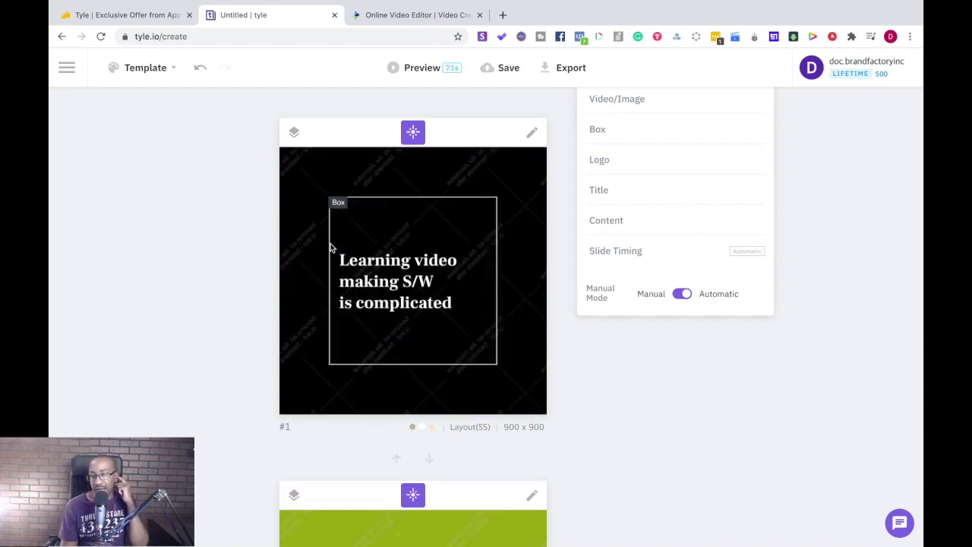
Copy the green style up to slide #1 and on to the following slides.
scroll(379, 287, "down", 6)
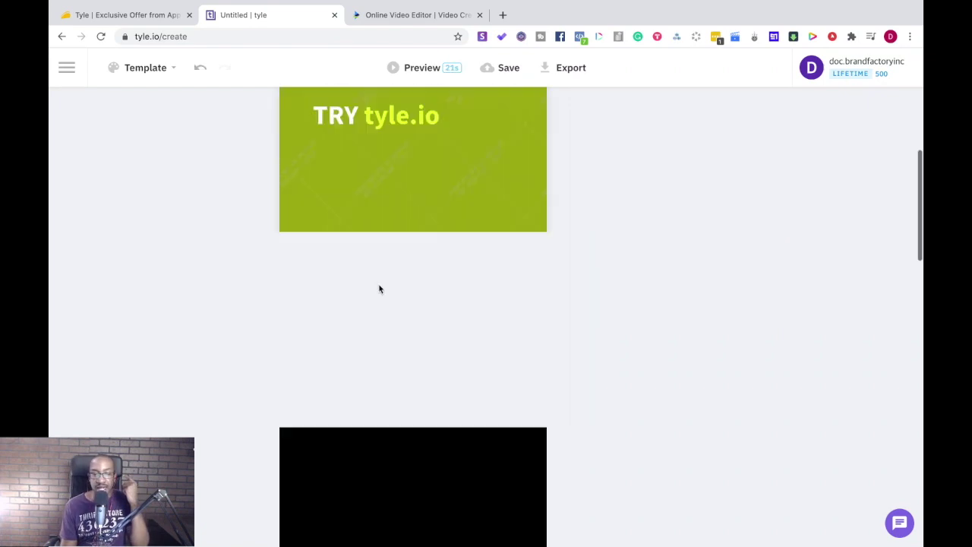
scroll(380, 287, "up", 6)
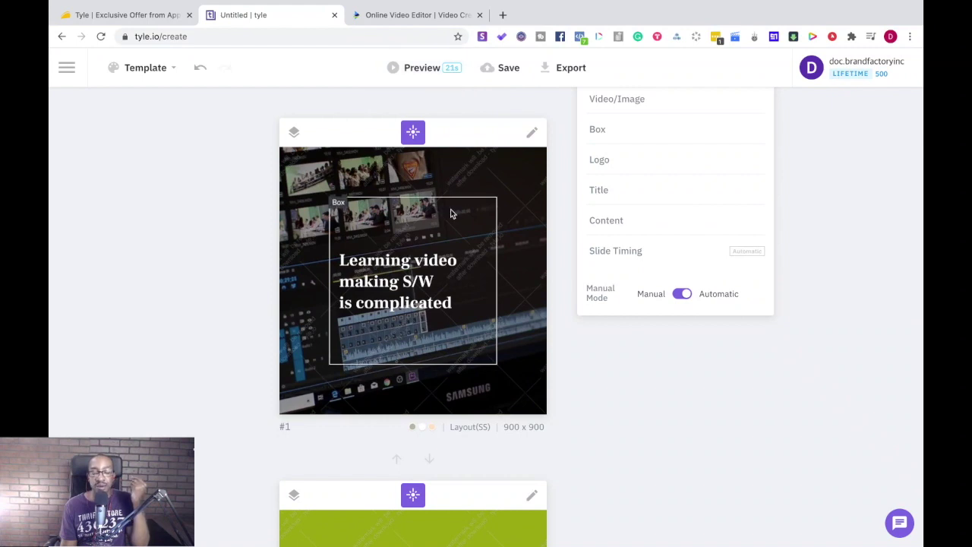
scroll(450, 209, "down", 15)
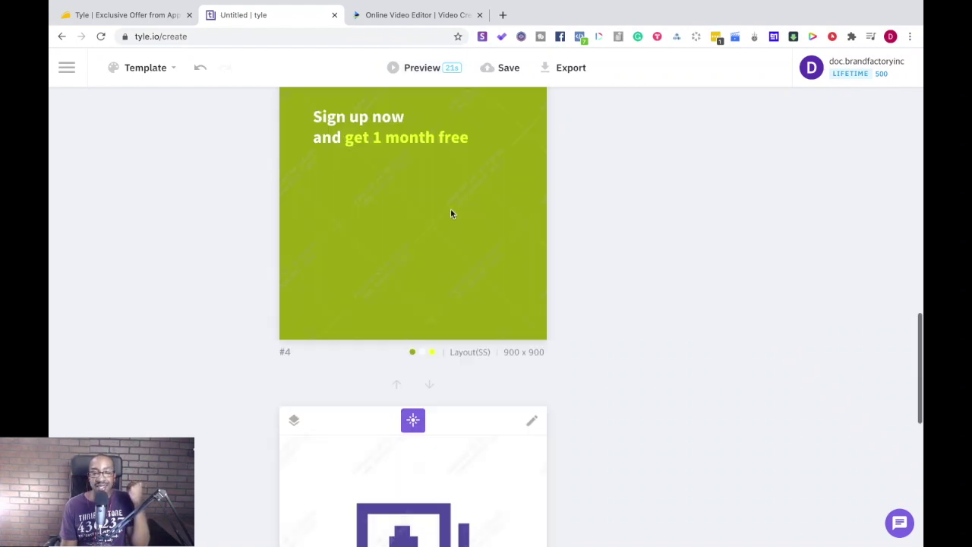
scroll(450, 208, "up", 15)
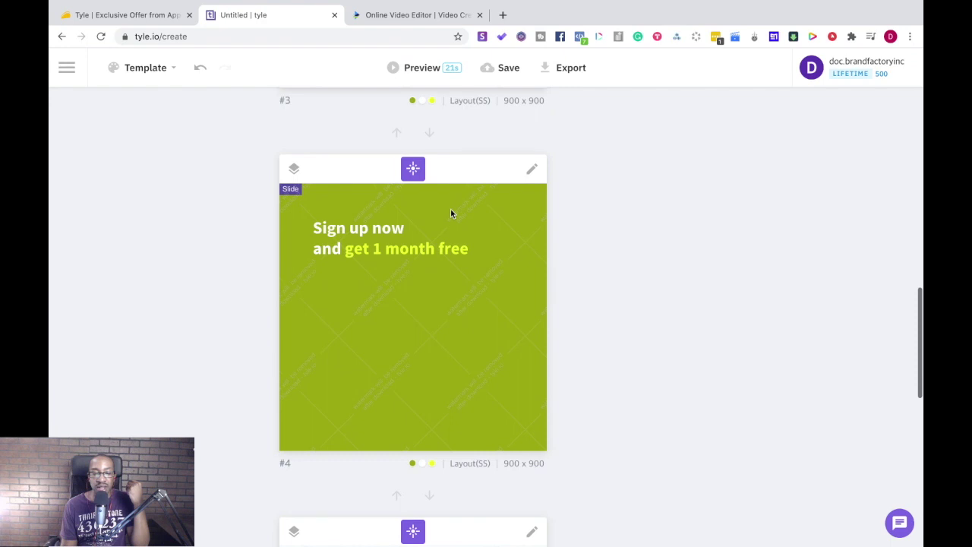
scroll(450, 214, "up", 2)
scroll(474, 389, "down", 2)
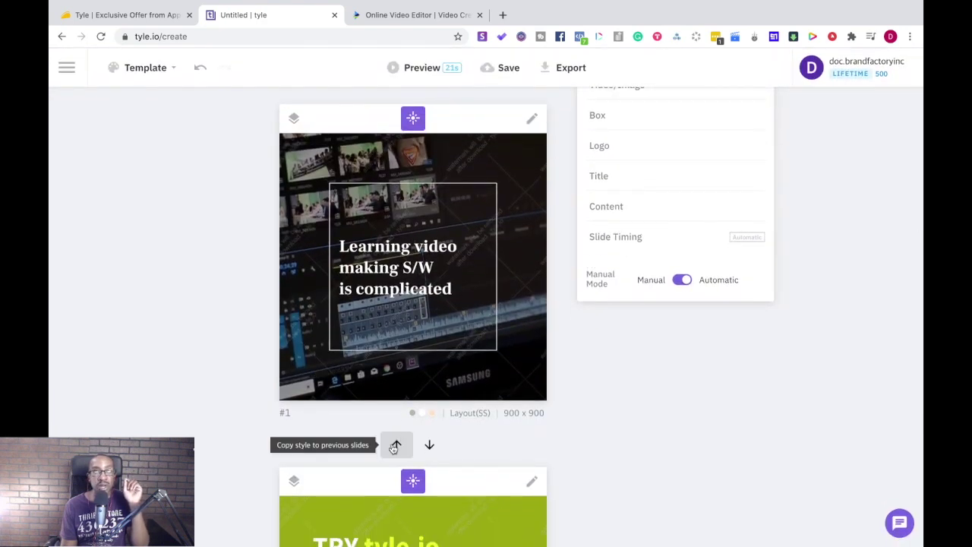
left_click(395, 446)
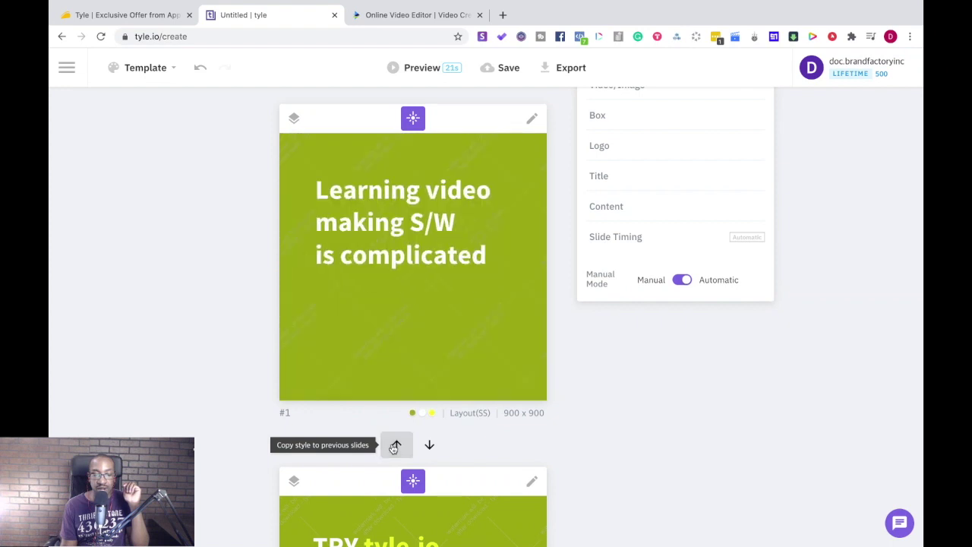
scroll(437, 447, "down", 4)
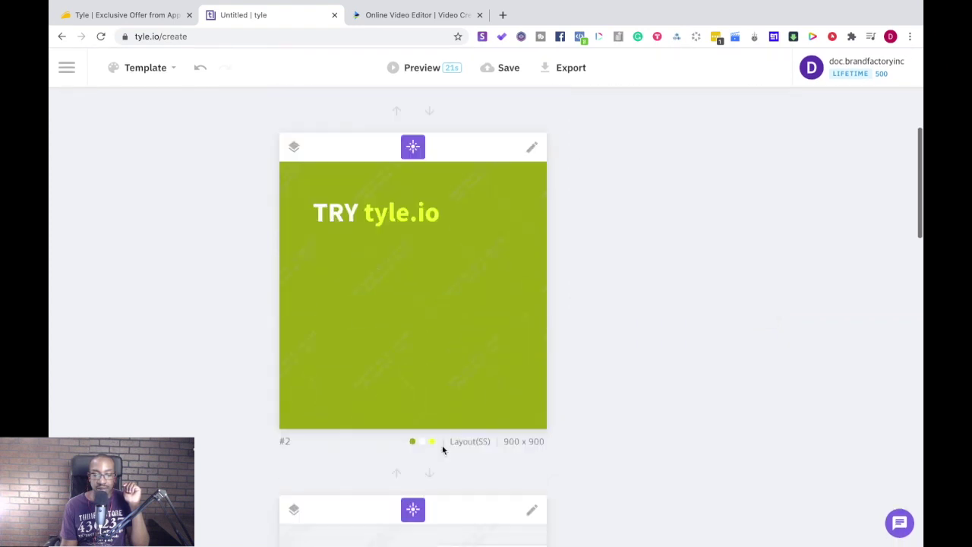
scroll(443, 450, "up", 4)
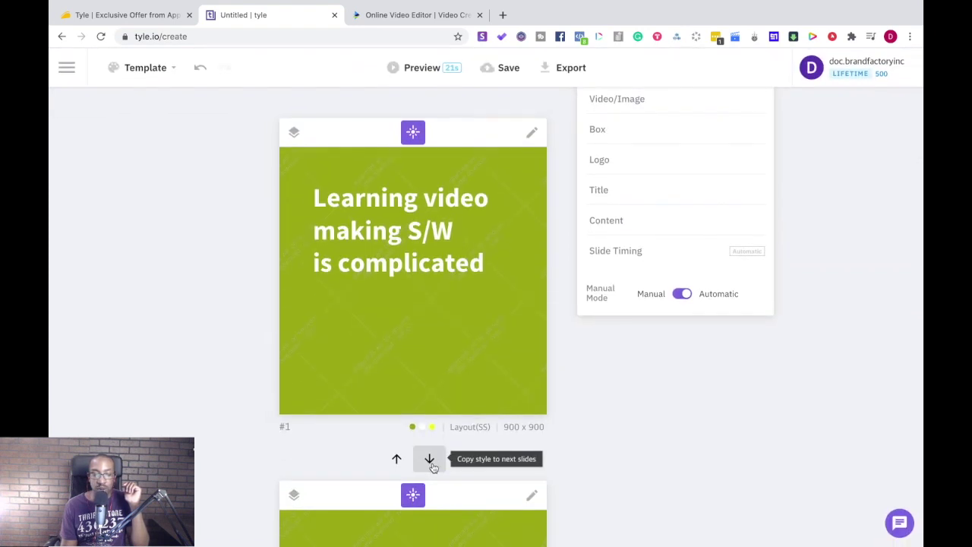
left_click(430, 459)
Toggle Select layers to explode slide #1's layer stack, then collapse it again.
scroll(425, 448, "down", 10)
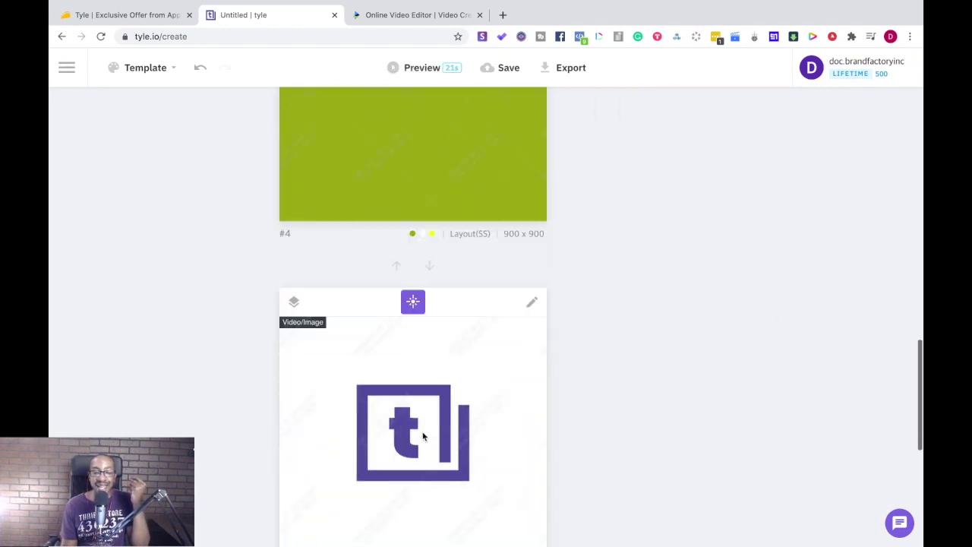
scroll(424, 436, "down", 5)
scroll(424, 436, "up", 15)
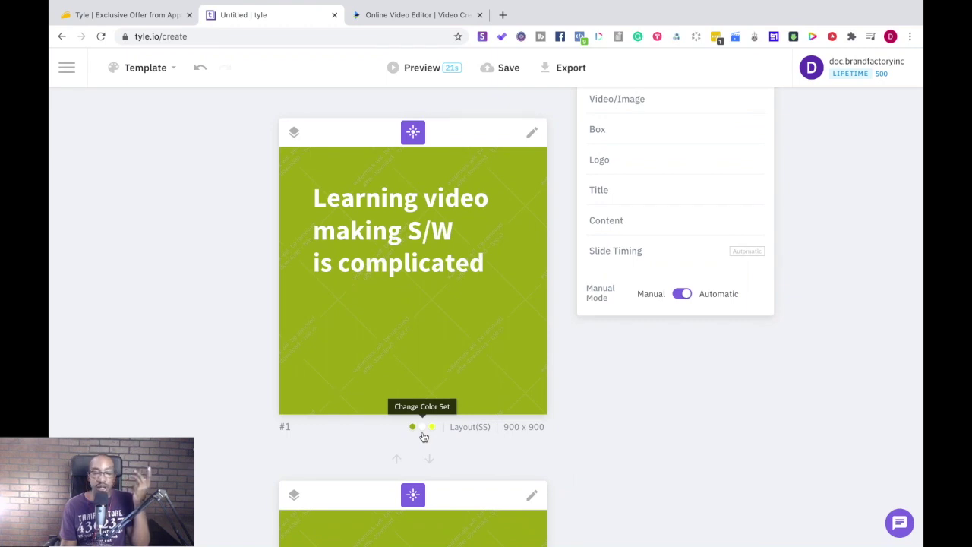
left_click(294, 133)
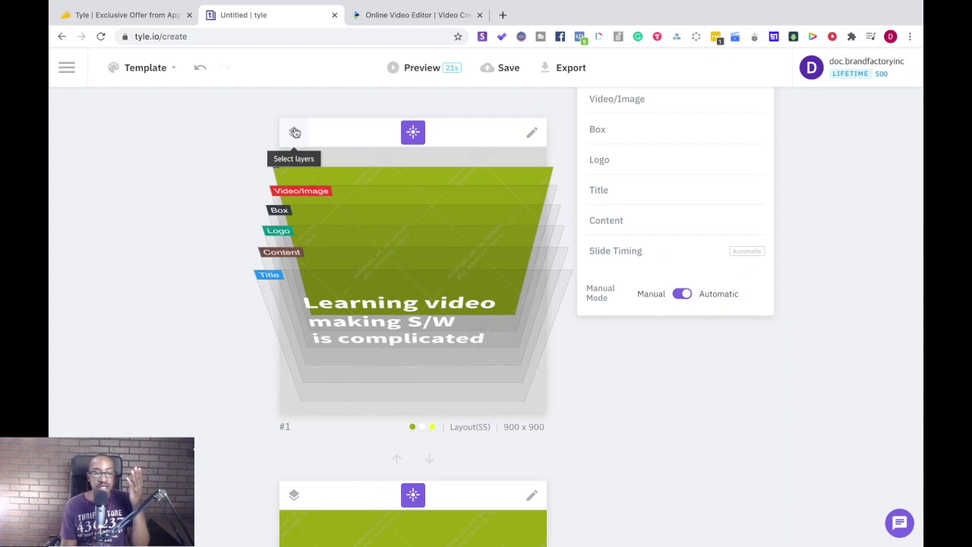
left_click(295, 132)
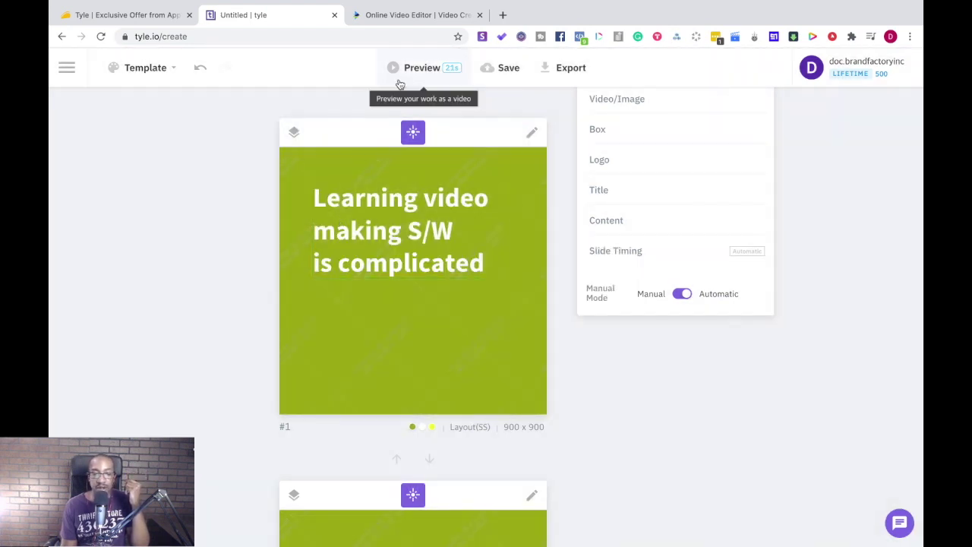
Preview the project as a video, then look through the Media size list and close it.
left_click(400, 80)
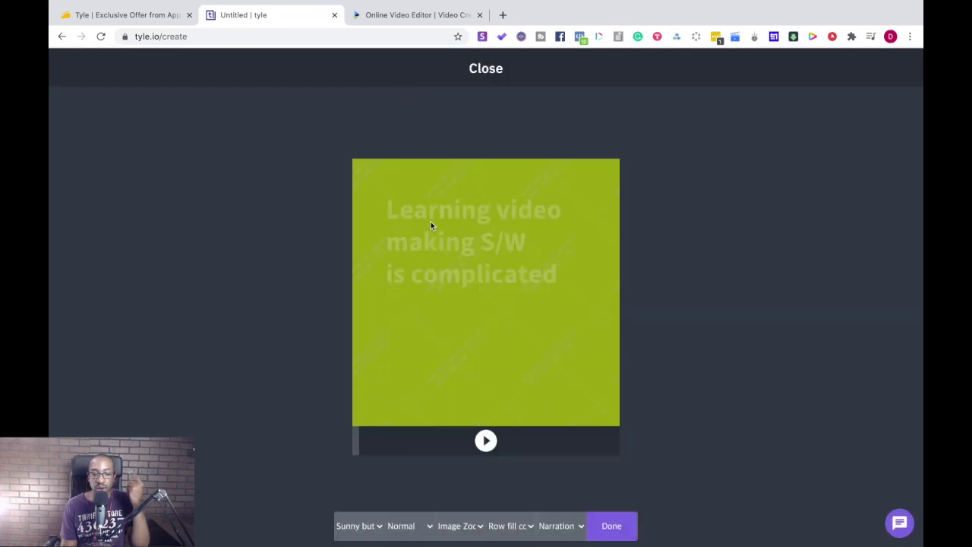
left_click(610, 526)
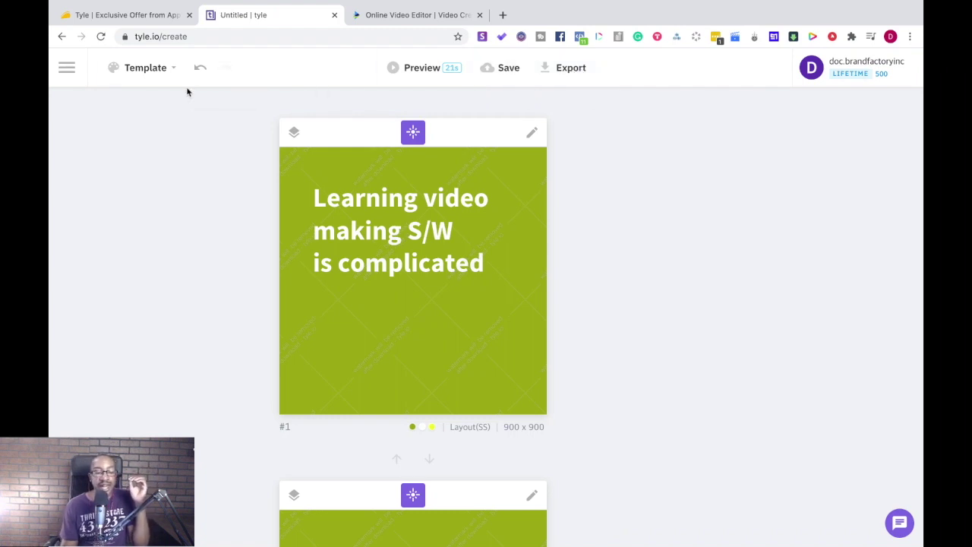
left_click(165, 71)
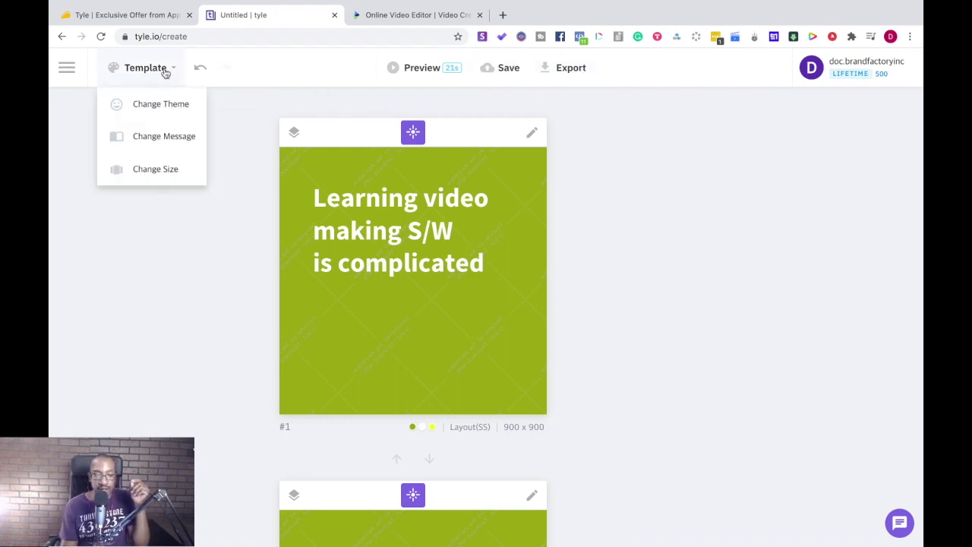
left_click(160, 162)
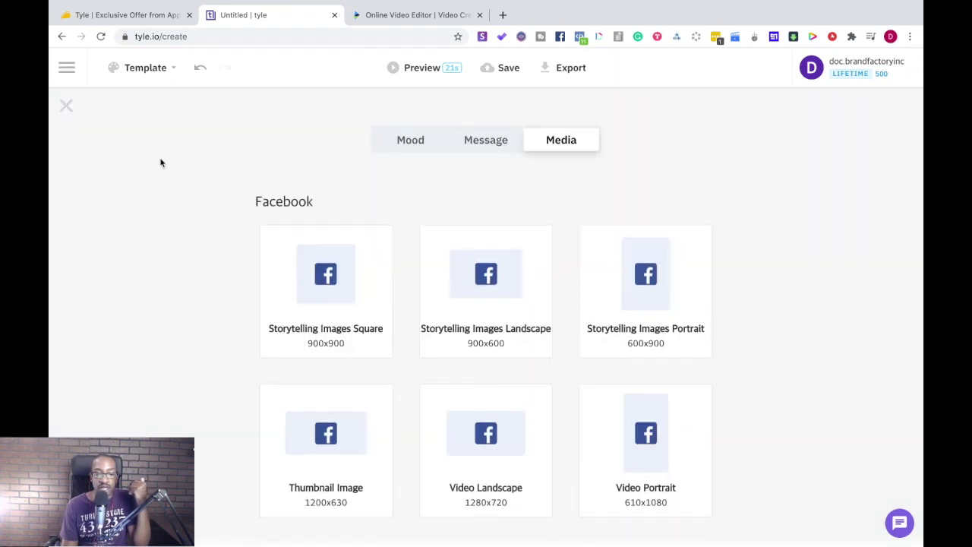
scroll(411, 303, "down", 9)
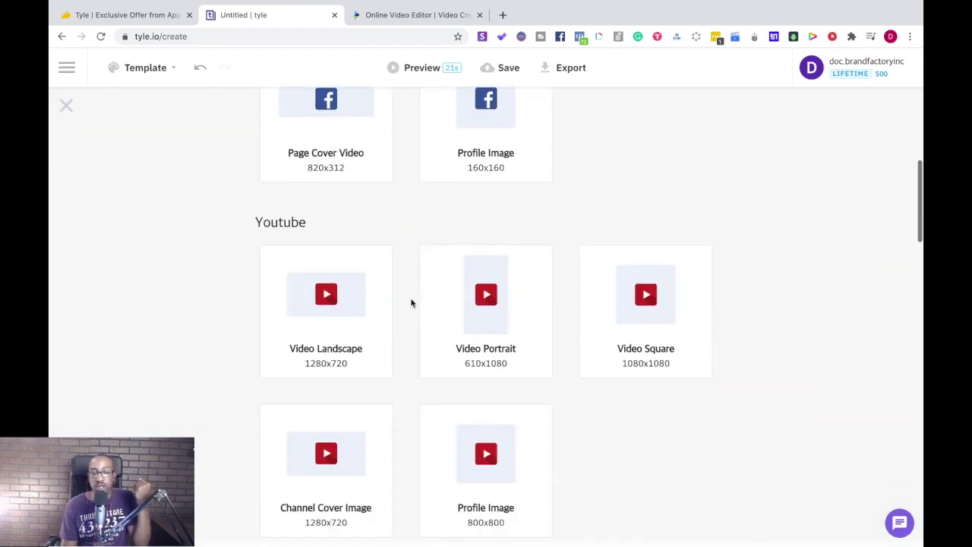
scroll(411, 303, "down", 15)
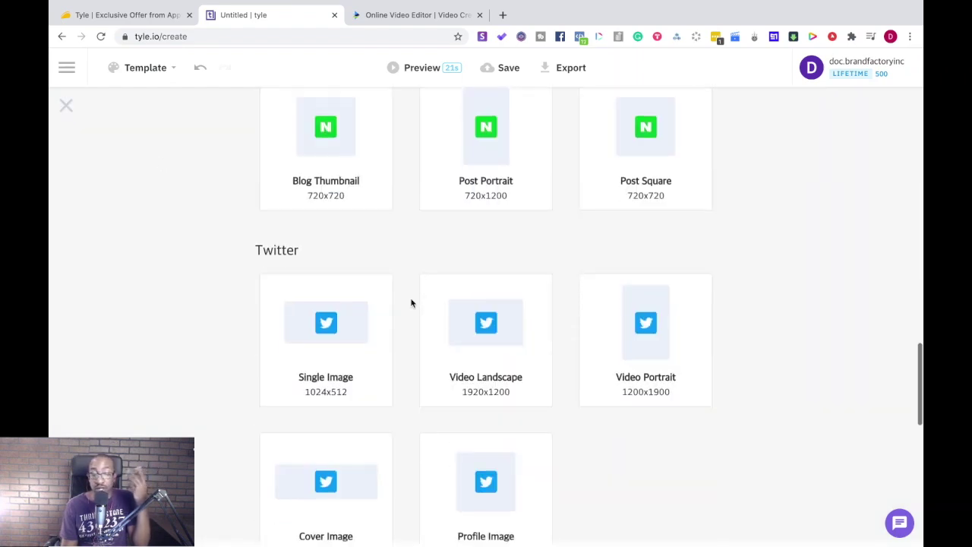
scroll(410, 303, "up", 20)
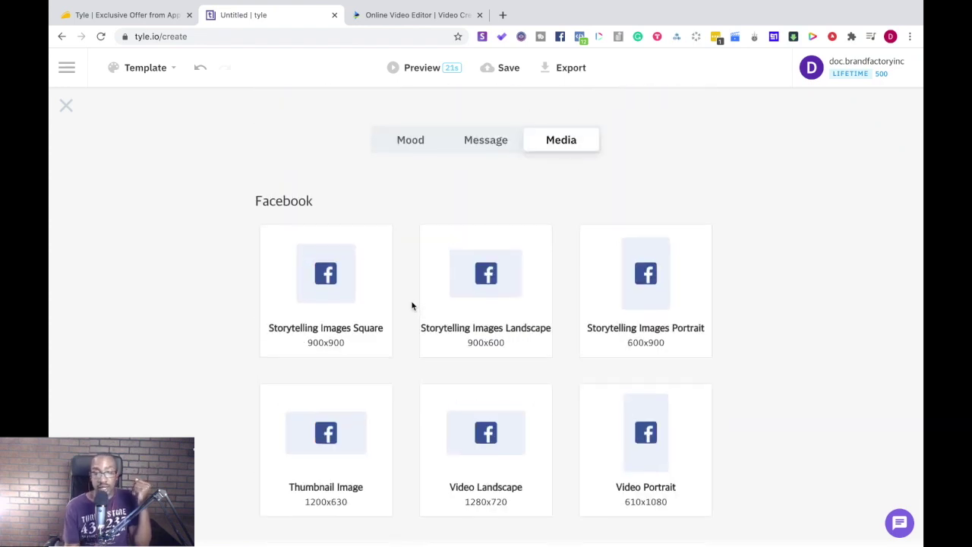
left_click(64, 102)
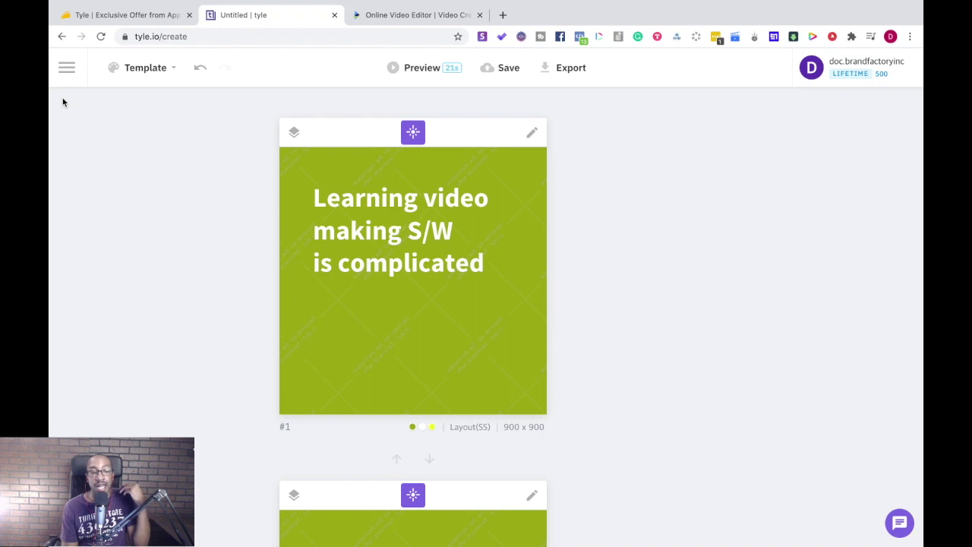
Open and close the side card panel, then switch to InVideo's templates tab.
left_click(66, 71)
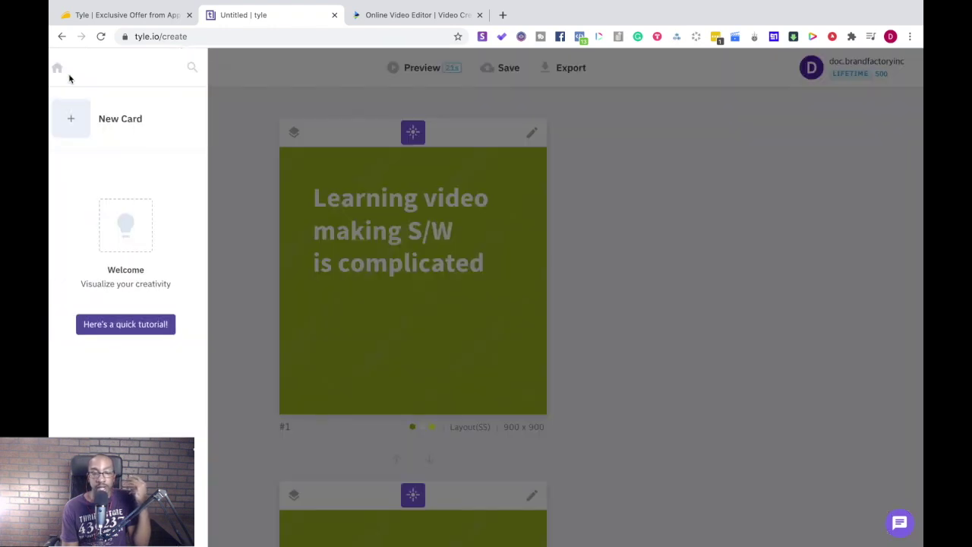
left_click(232, 121)
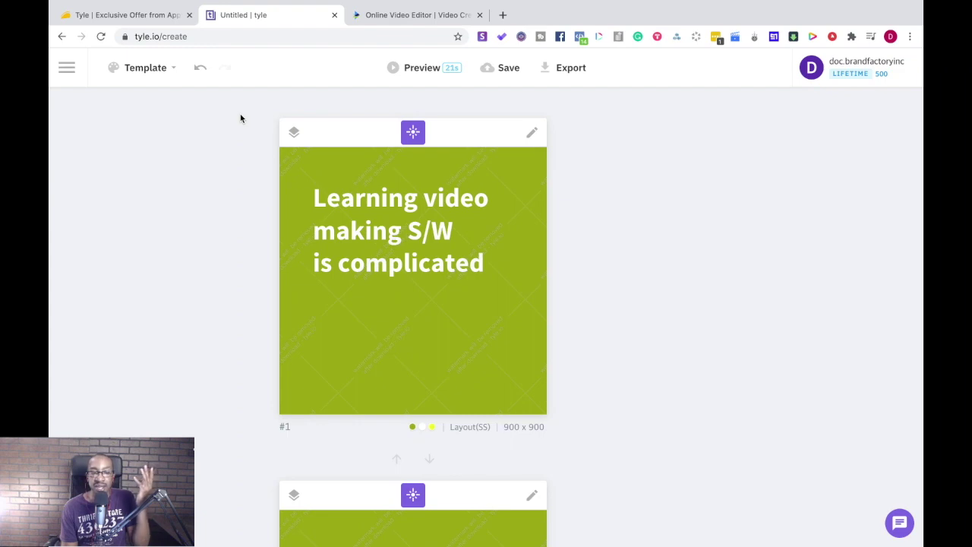
left_click(392, 15)
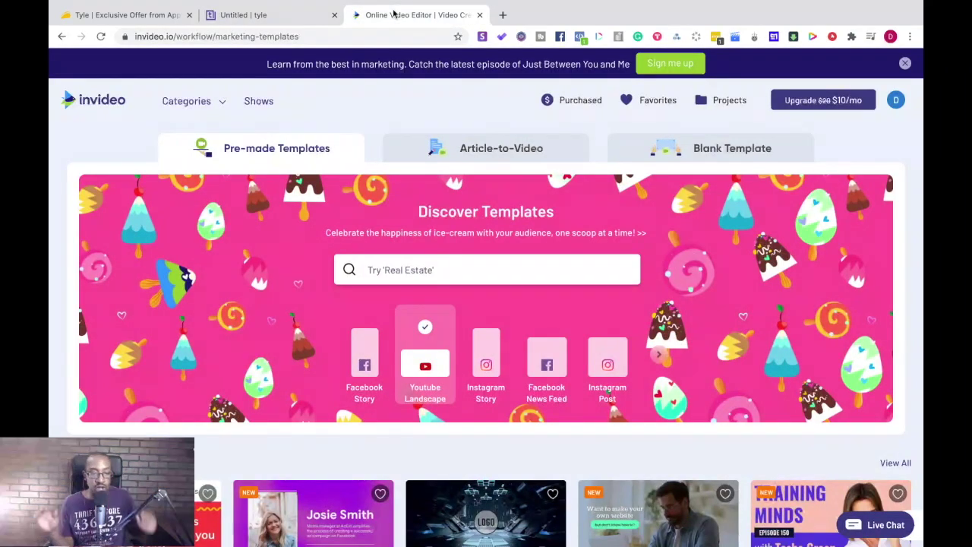
Switch back to the 'Untitled | tyle' tab showing the green slide #1.
left_click(277, 15)
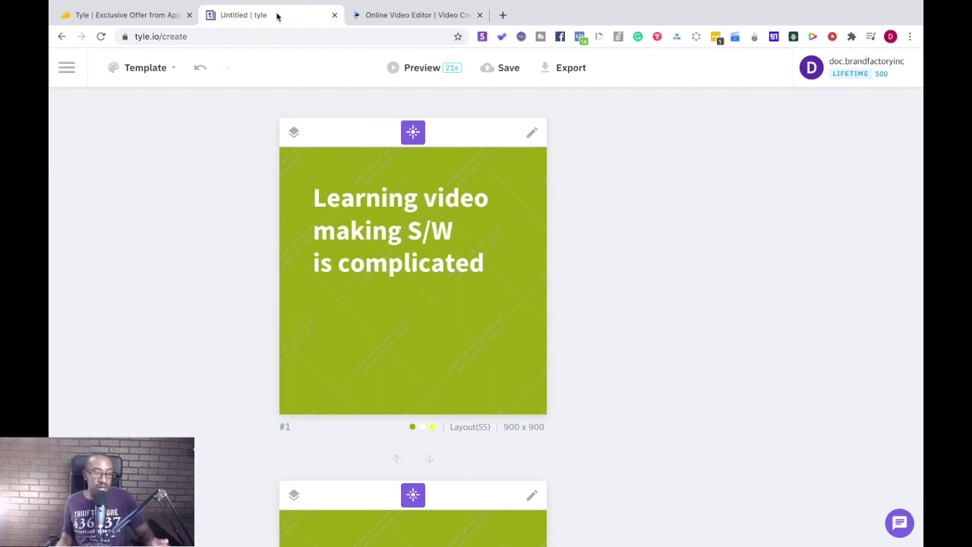
Show the message template list via Template > Change Message.
left_click(146, 68)
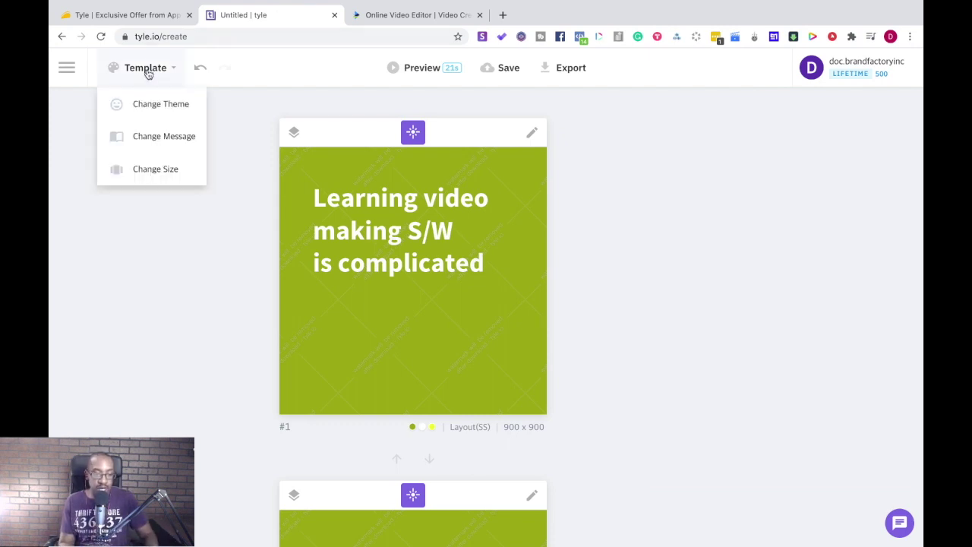
left_click(165, 143)
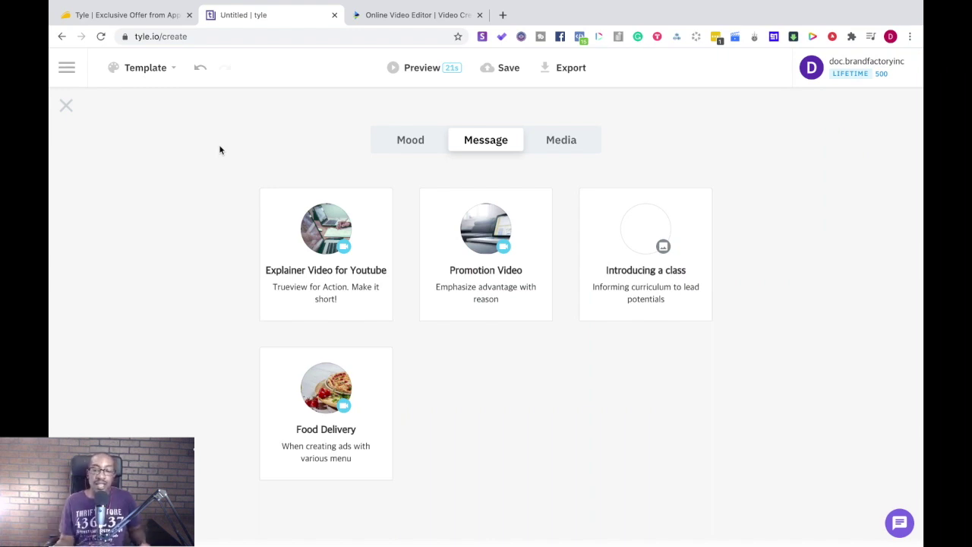
Flip from InVideo's templates tab to Tyle and back to InVideo's Discover Templates page.
left_click(380, 16)
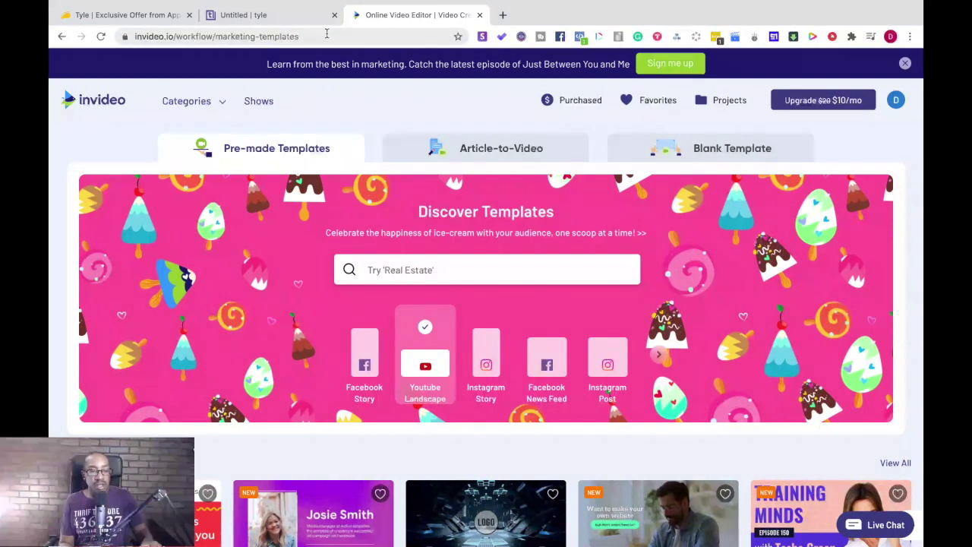
left_click(279, 15)
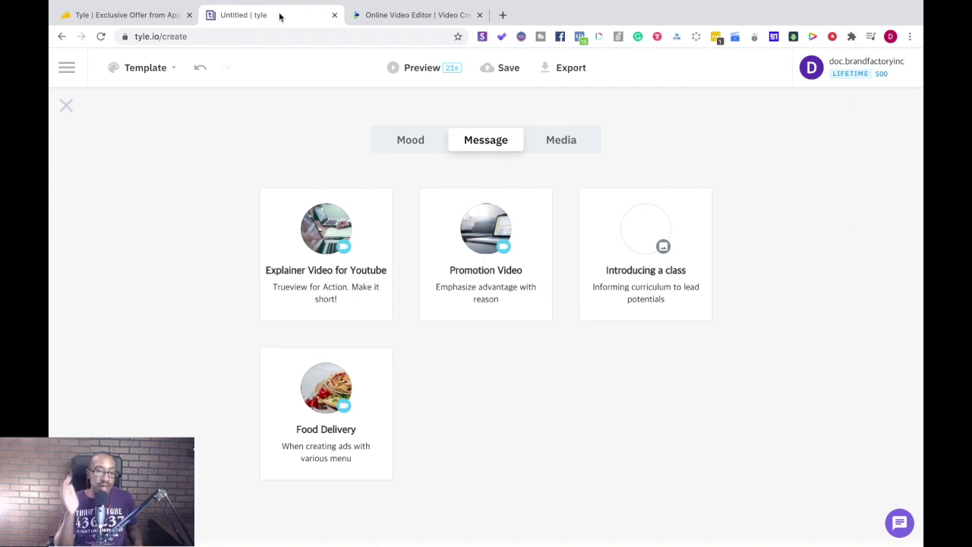
left_click(400, 16)
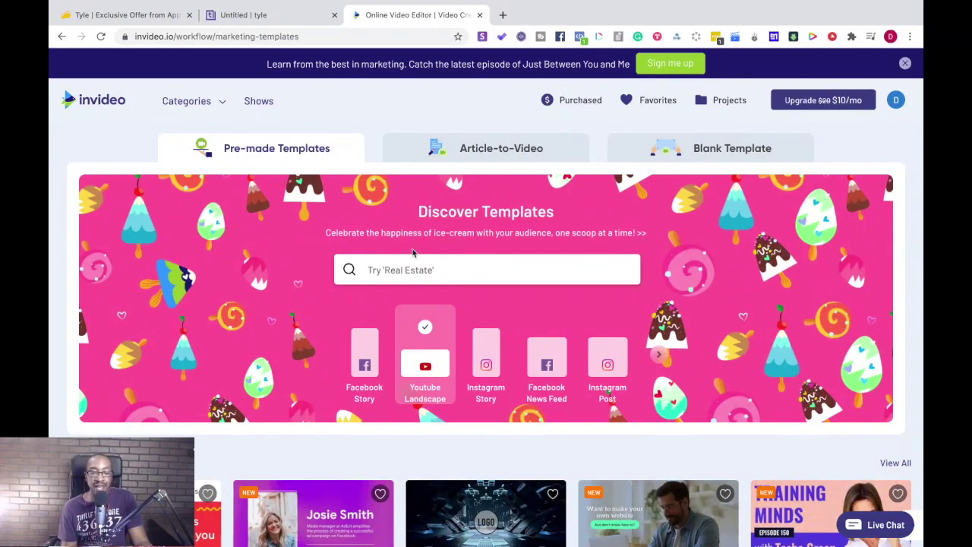
Scroll through InVideo's template rows, then return to Tyle's Message templates tab.
scroll(416, 254, "down", 10)
scroll(407, 380, "up", 2)
scroll(407, 379, "up", 2)
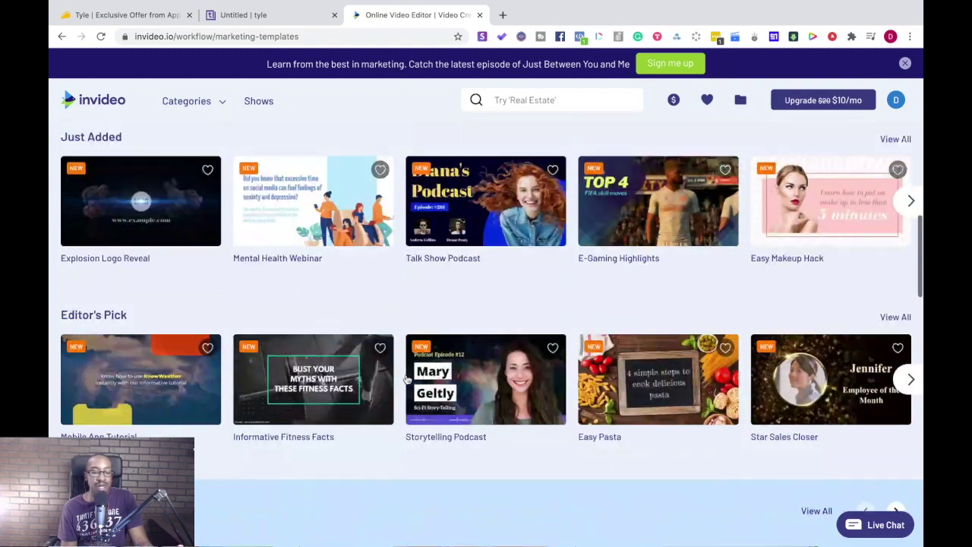
scroll(407, 380, "down", 3)
scroll(406, 376, "down", 8)
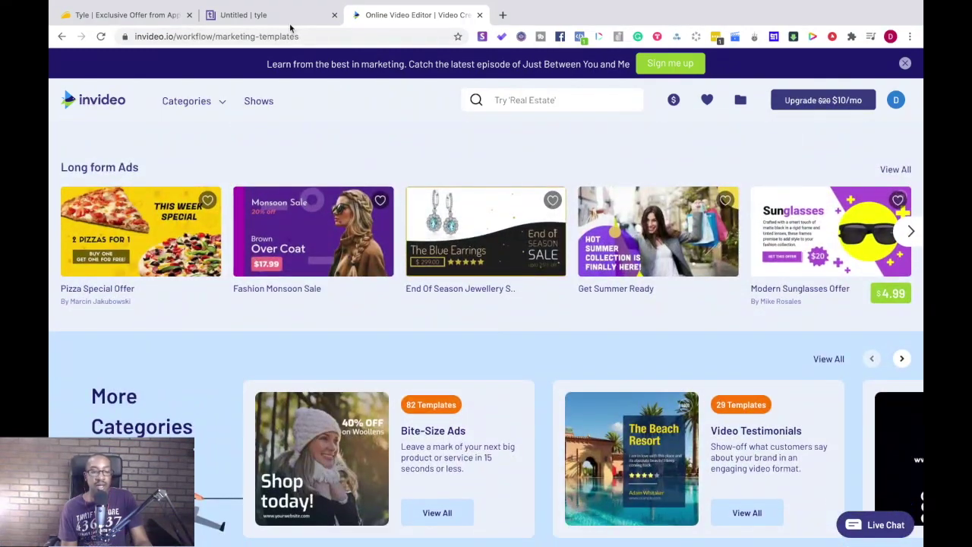
left_click(279, 22)
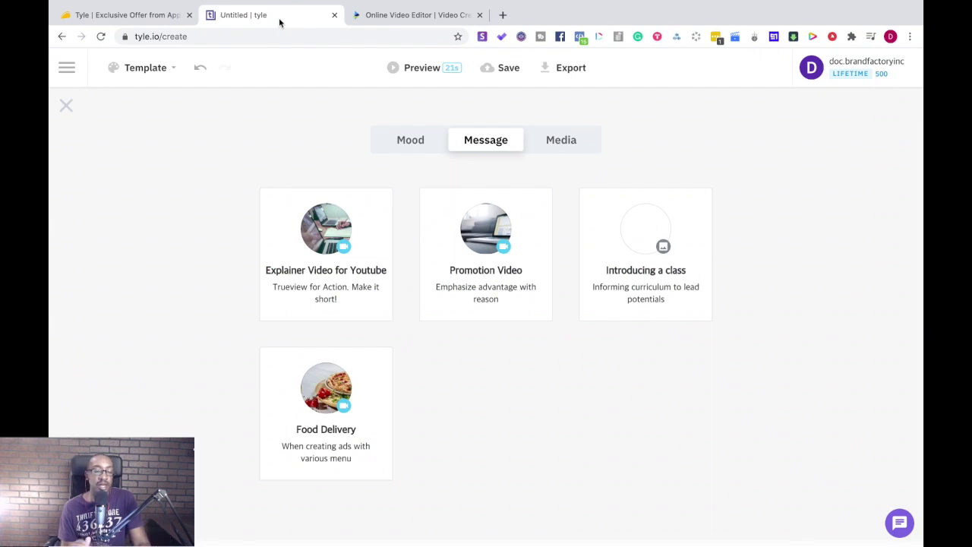
Switch to InVideo's marketing templates page with Long form Ads and Bite-Size Ads categories.
left_click(403, 20)
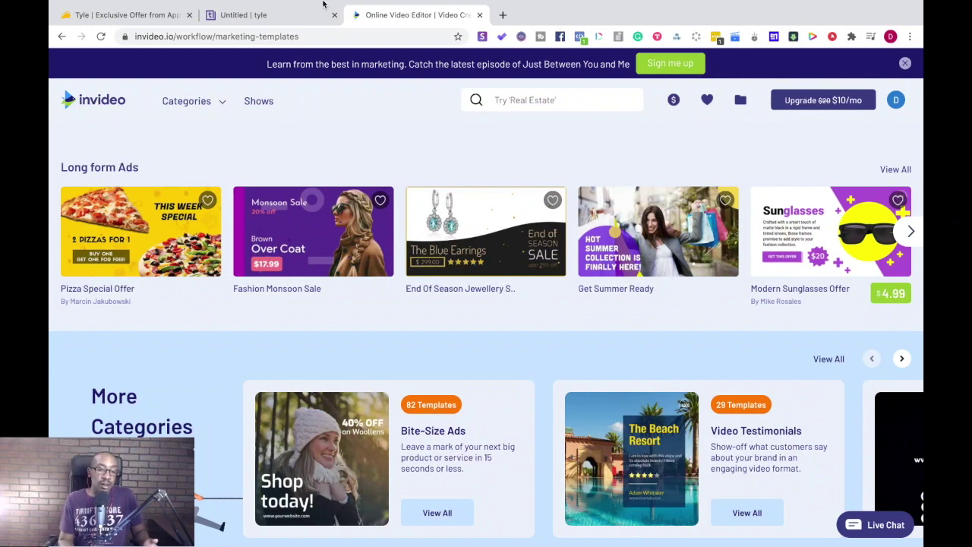
Back on InVideo, preview the Techno Blocks - Intro template and create a project from it.
left_click(274, 13)
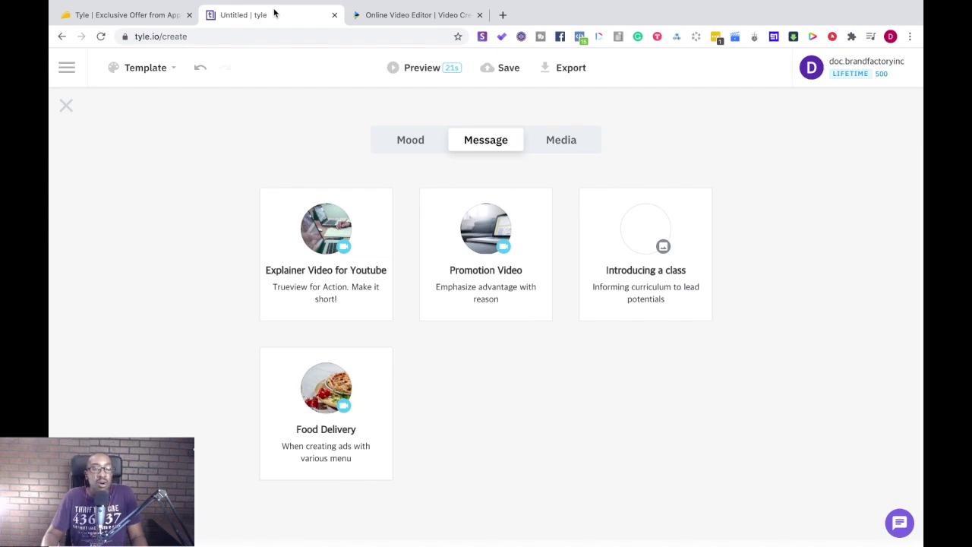
left_click(400, 19)
scroll(376, 253, "down", 5)
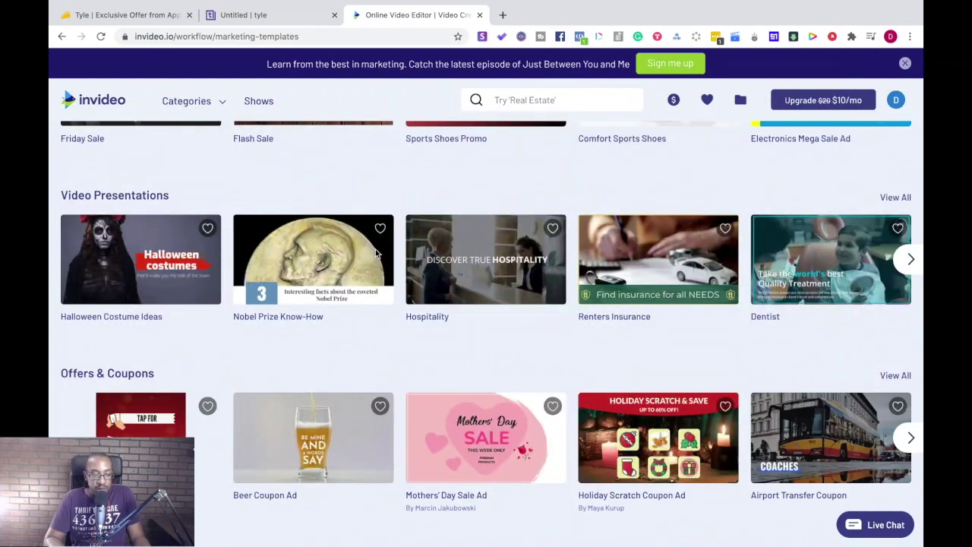
scroll(375, 252, "up", 10)
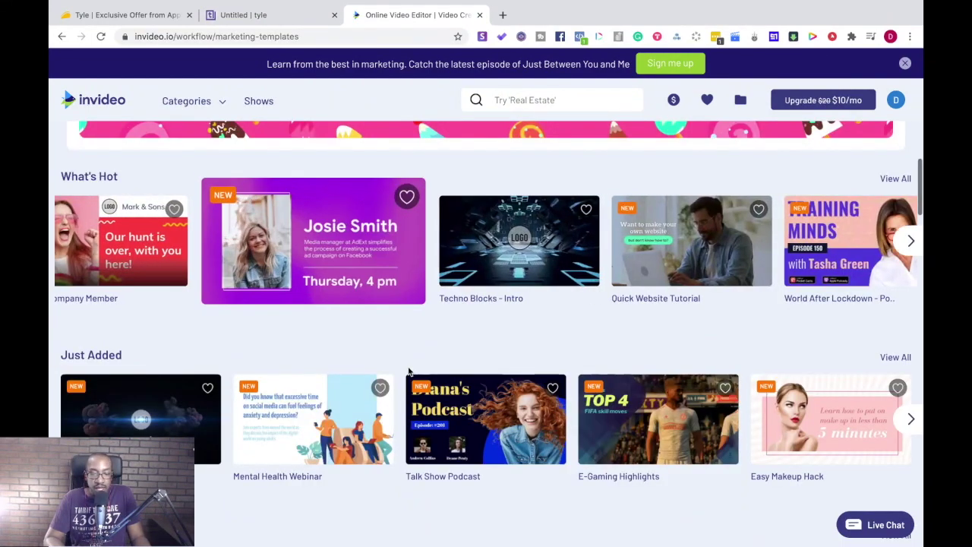
left_click(487, 278)
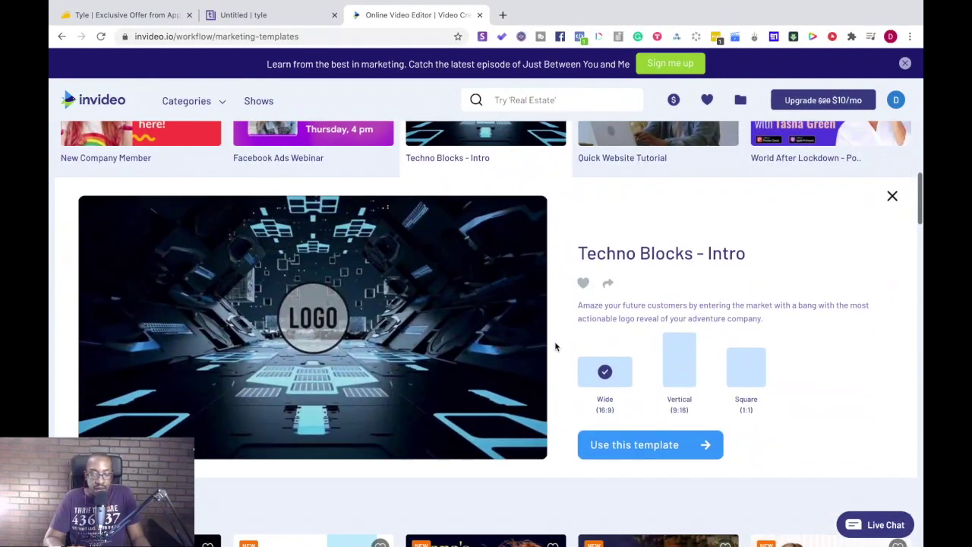
left_click(707, 448)
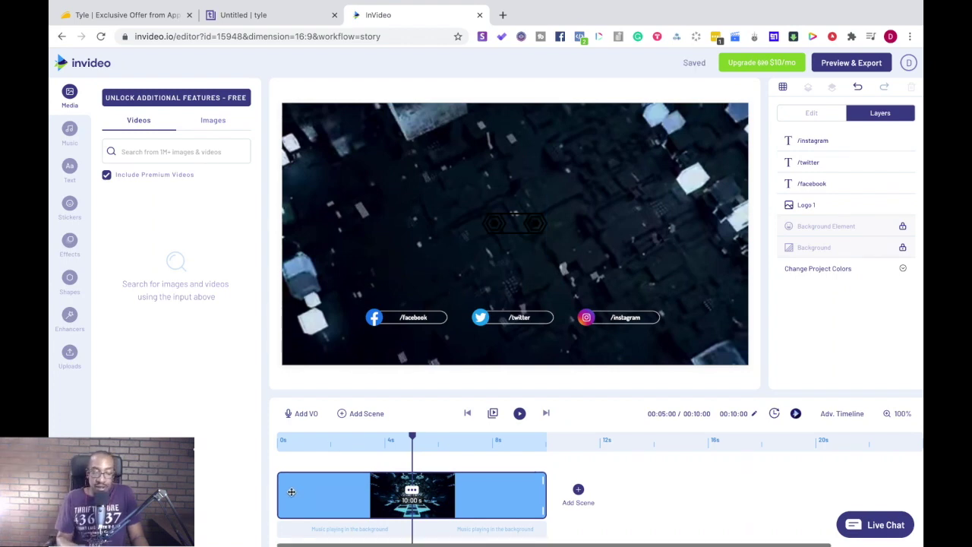
Scrub the Techno Blocks timeline to the social overlays, select /twitter, then return to Tyle.
left_click(299, 445)
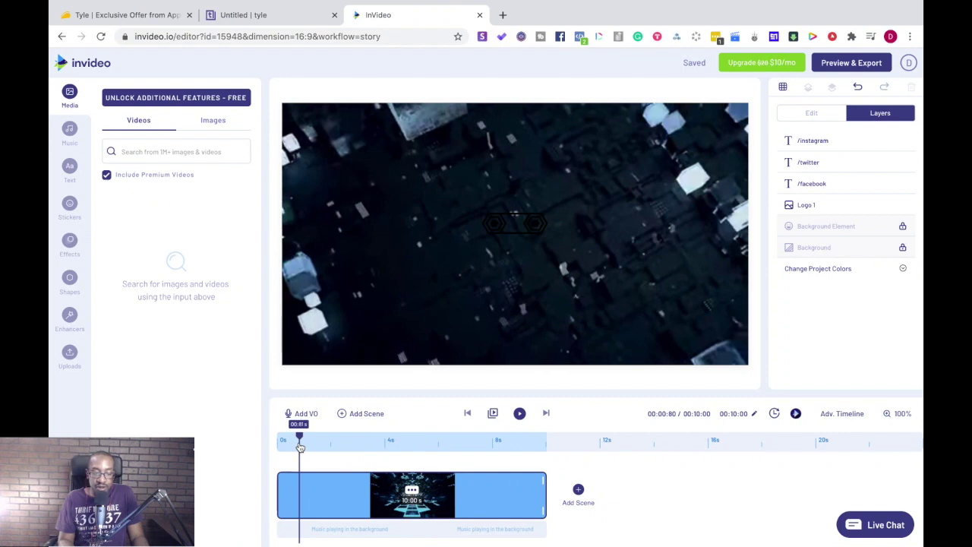
left_click_drag(300, 448, 269, 450)
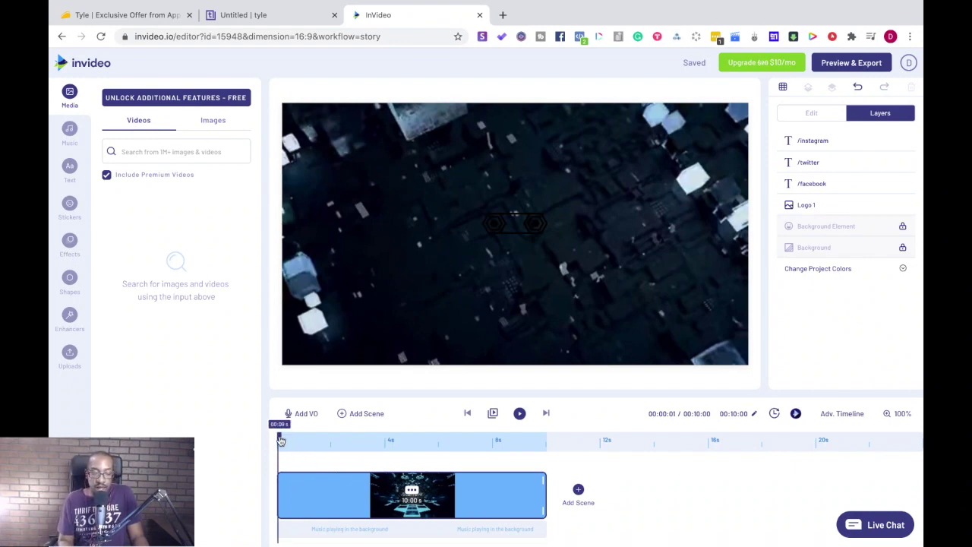
left_click_drag(280, 441, 642, 426)
left_click(502, 322)
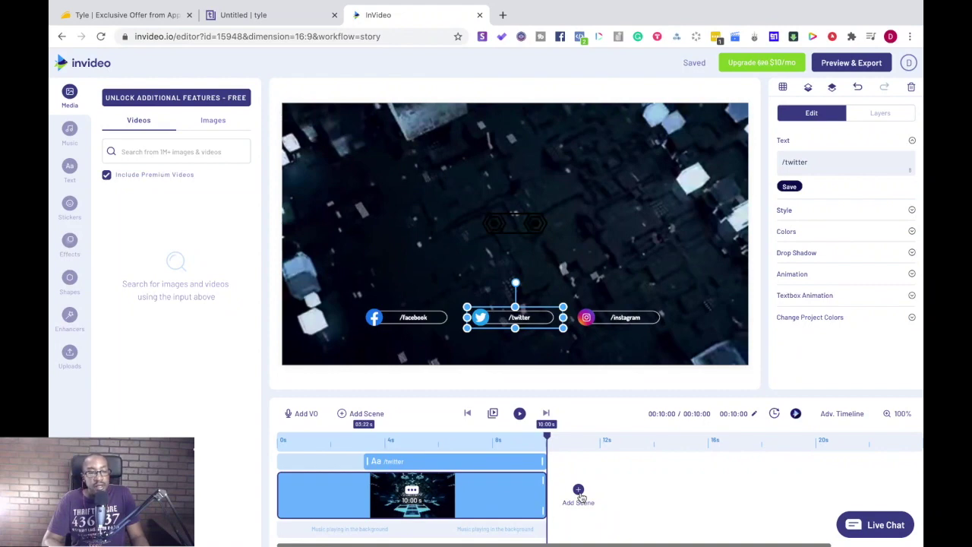
left_click(295, 15)
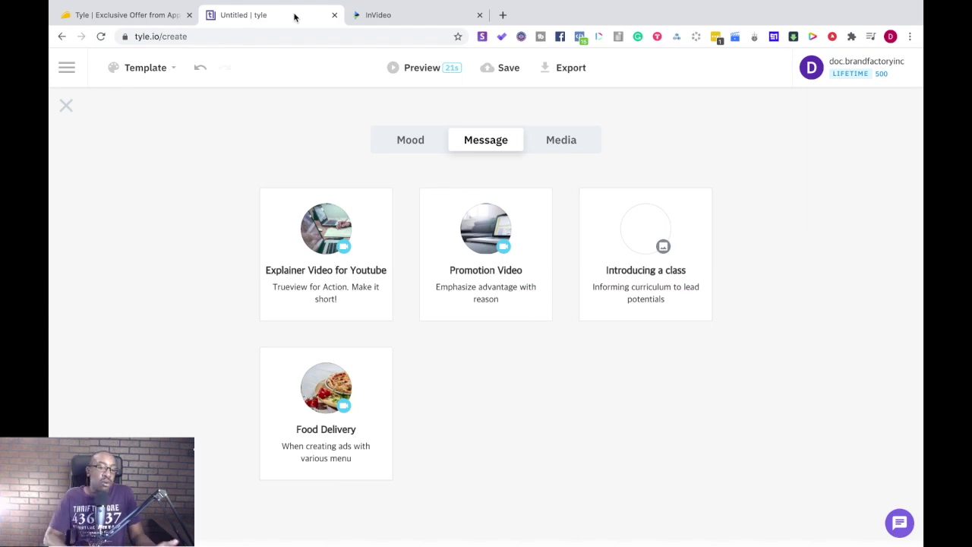
Flip between InVideo and Tyle, then go to the AppSumo Tyle lifetime deal from $59.00.
left_click(398, 15)
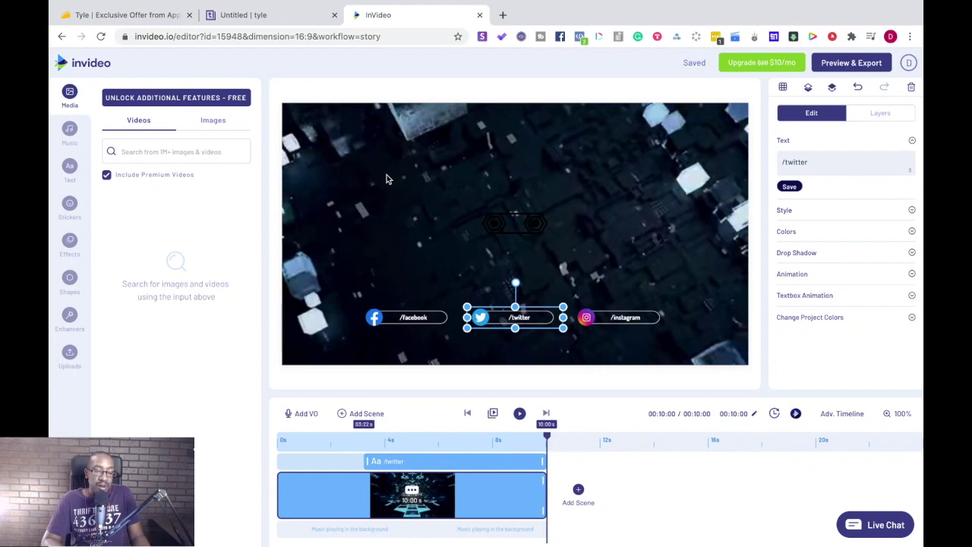
left_click(262, 17)
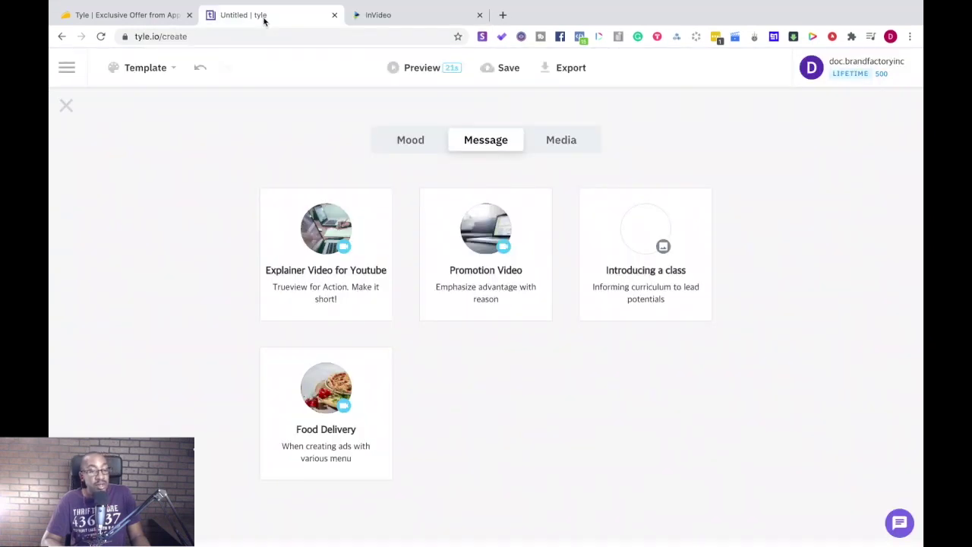
left_click(376, 17)
left_click(296, 17)
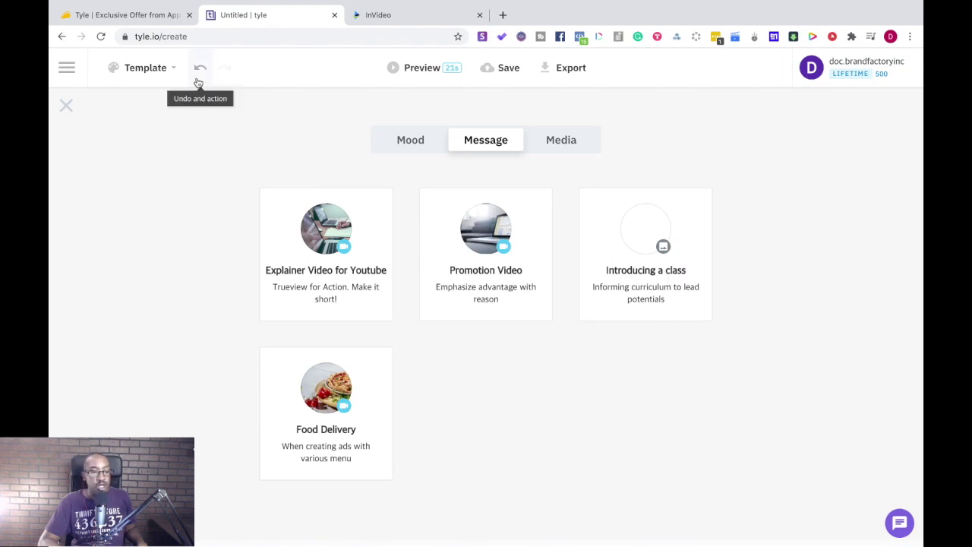
left_click(152, 16)
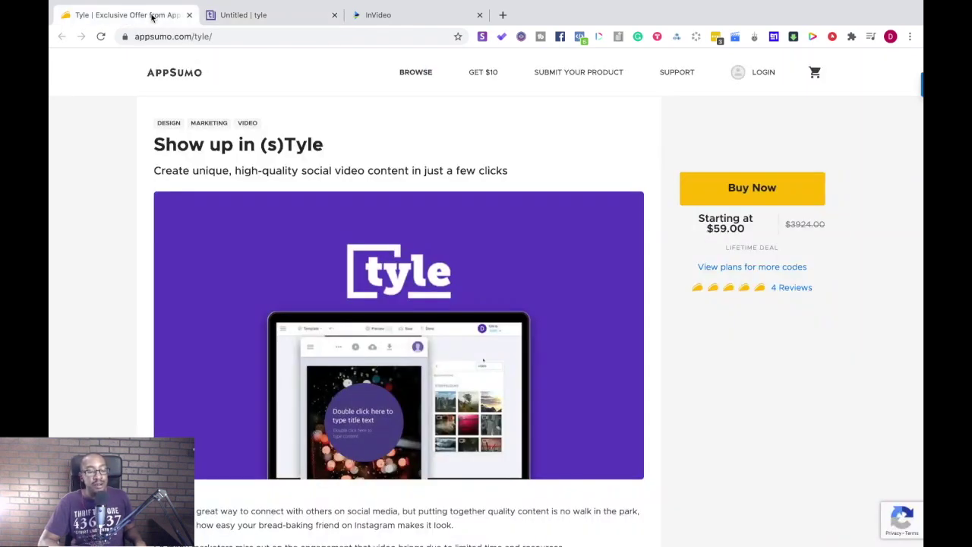